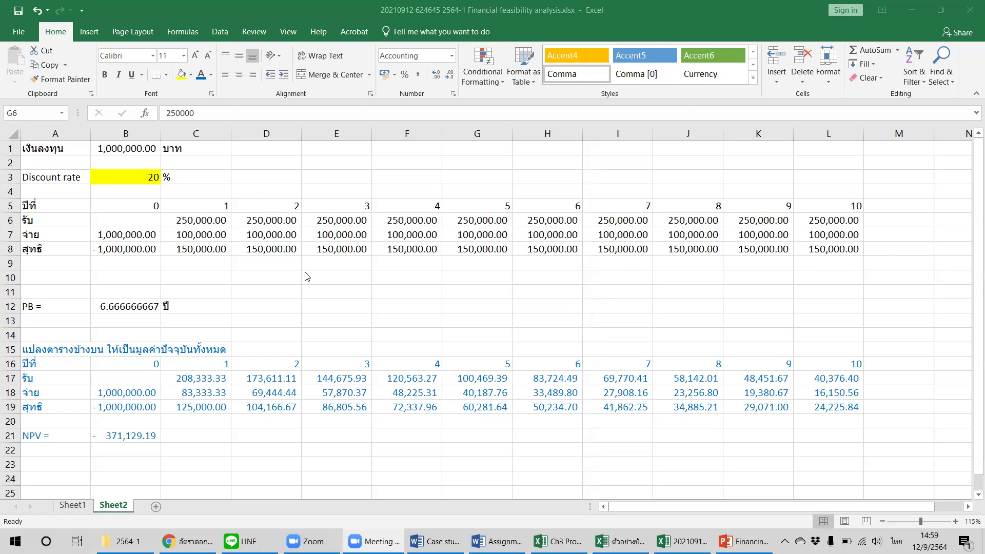
# - Highlight the NPV result in cell B21 with a yellow fill
pyautogui.keyDown('ctrl'); pyautogui.scroll(1, 306, 277); pyautogui.keyUp('ctrl')
pyautogui.keyDown('ctrl'); pyautogui.scroll(1, 611, 506); pyautogui.keyUp('ctrl')
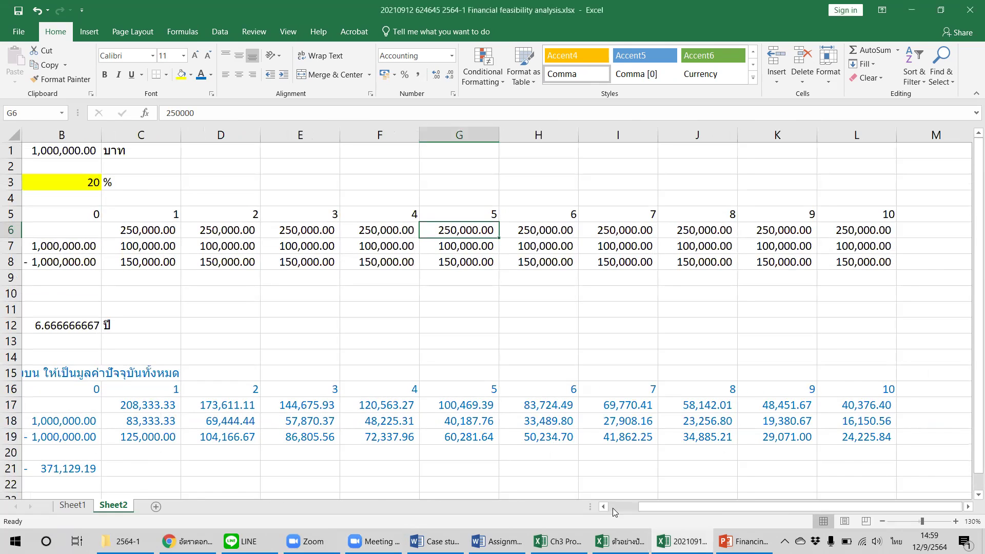
pyautogui.click(613, 508)
pyautogui.click(515, 359)
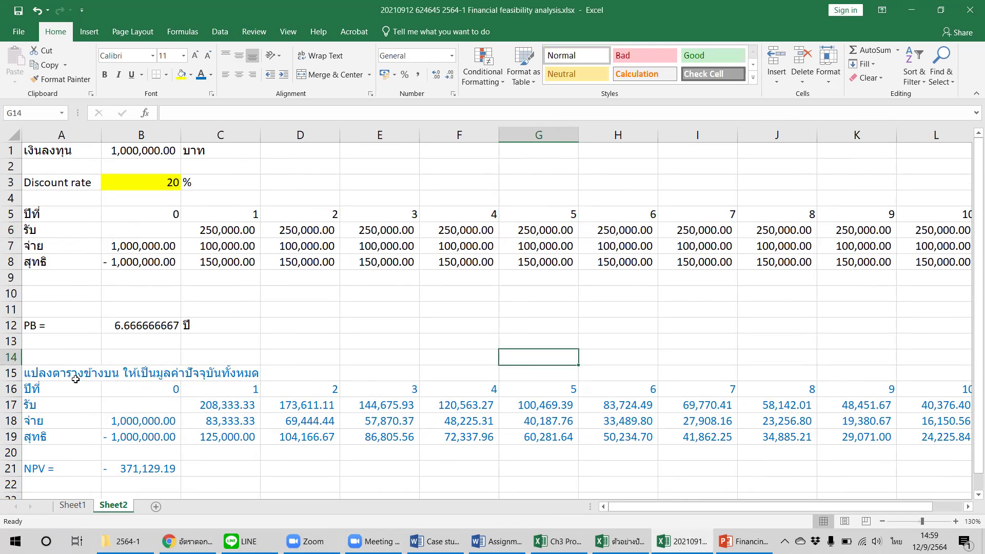
pyautogui.scroll(-1, 76, 380)
pyautogui.scroll(1, 76, 379)
pyautogui.click(146, 183)
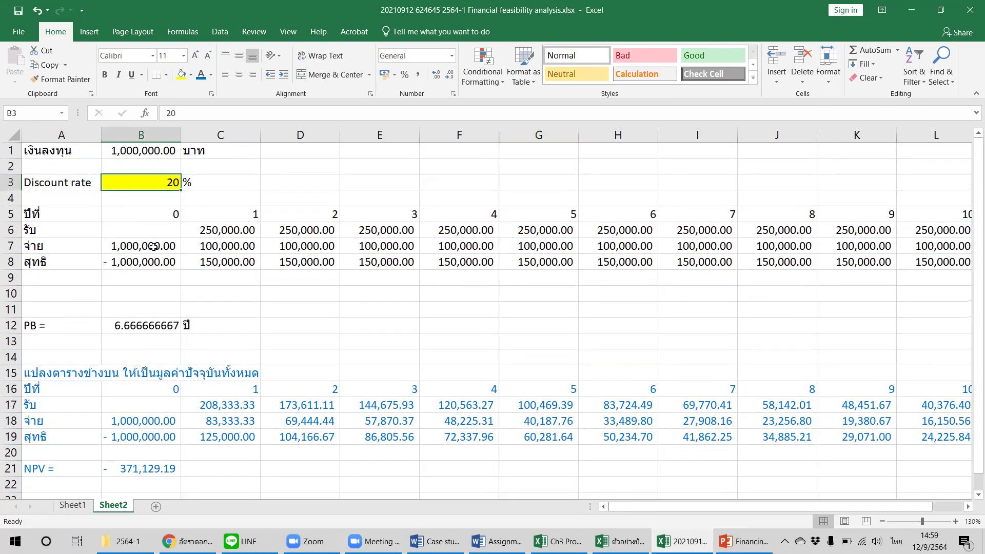
pyautogui.click(127, 471)
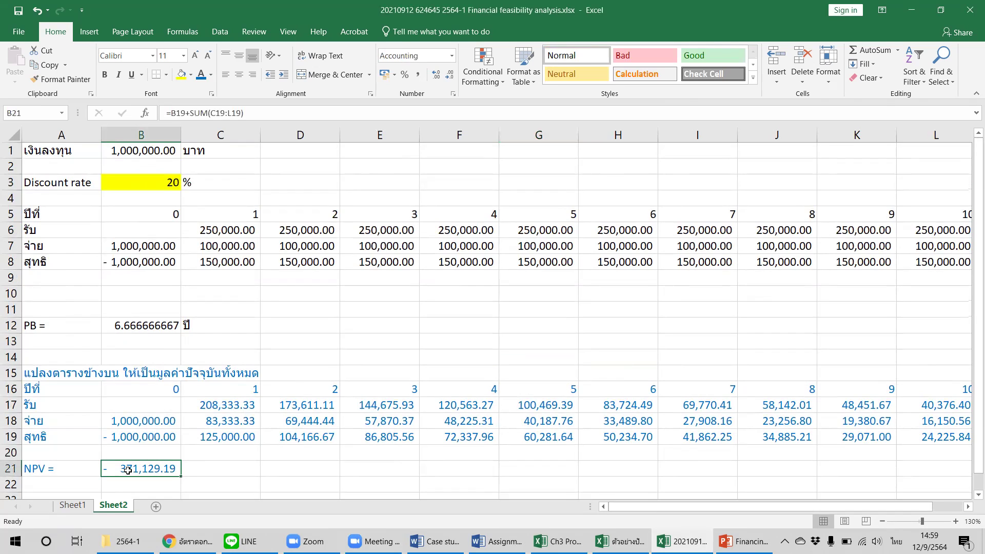
pyautogui.click(180, 75)
pyautogui.click(271, 315)
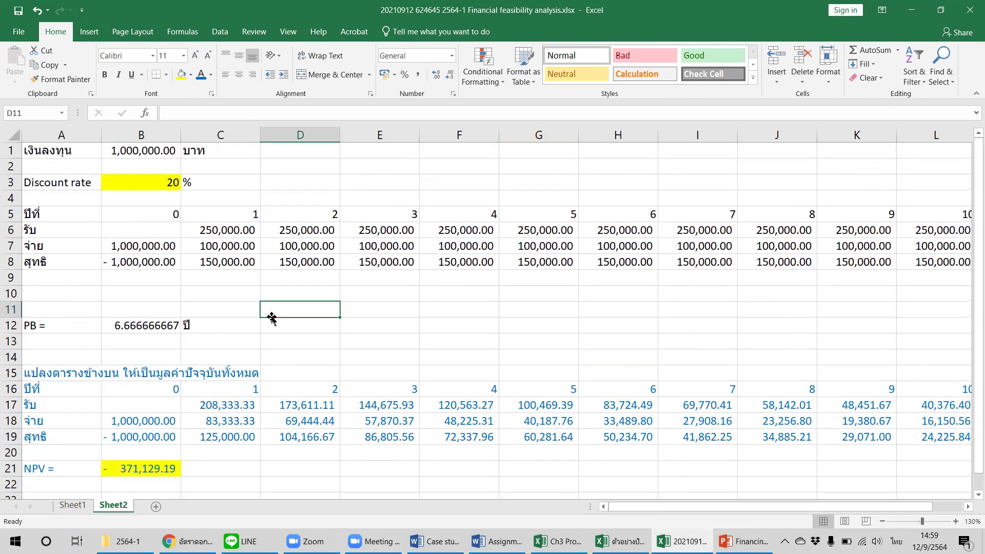
# - Try a discount rate of 5% in cell B3 and restore it to 20%
pyautogui.click(157, 183)
pyautogui.write('5')
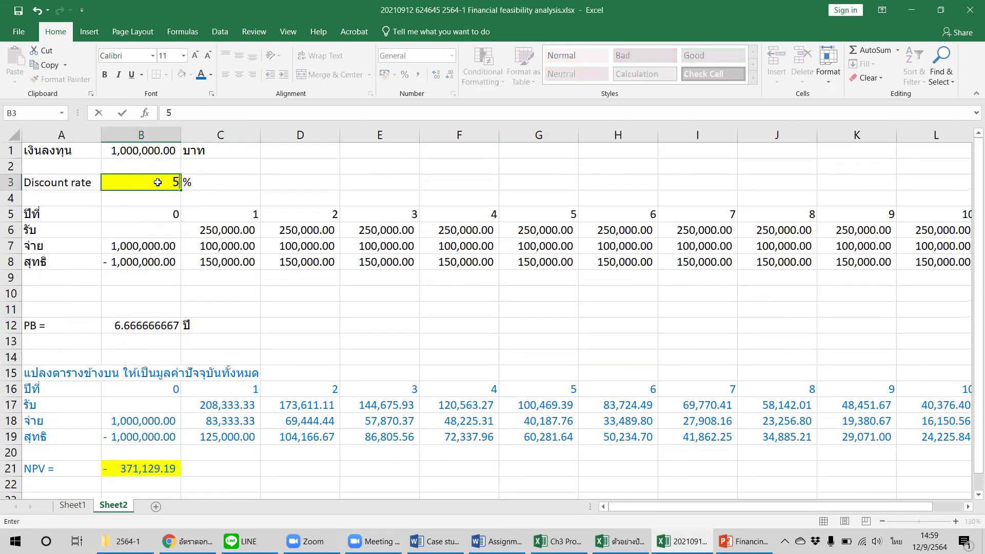
pyautogui.press('Return')
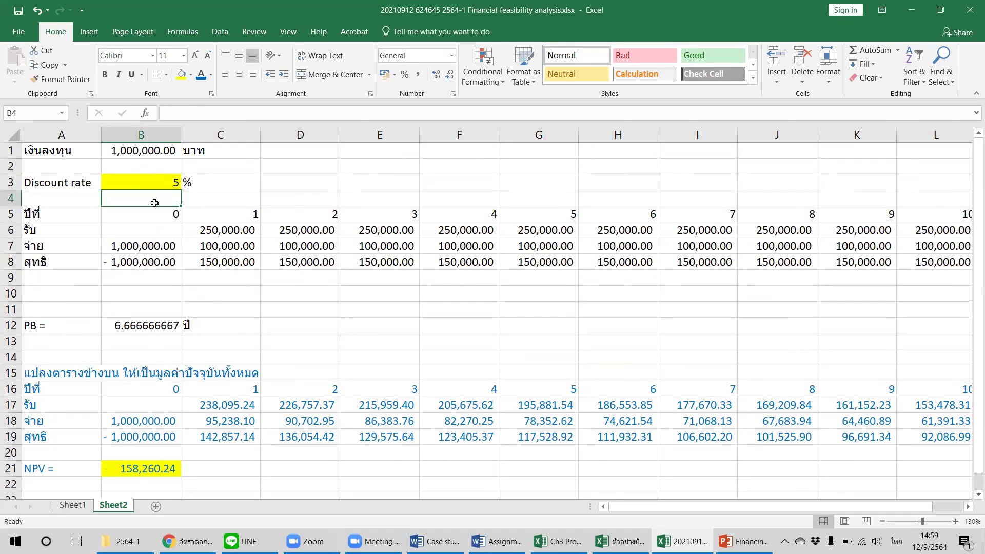
pyautogui.click(157, 186)
pyautogui.write('20')
pyautogui.press('Return')
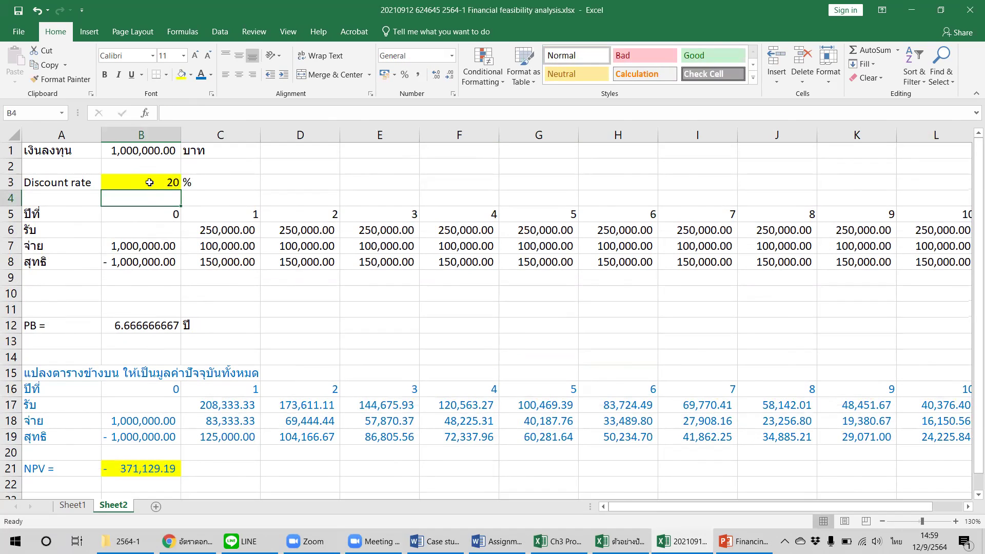
# - Try whole-number discount rates of 6, 7, 8 and 9% in cell B3 to bring the NPV towards zero
pyautogui.click(151, 184)
pyautogui.write('6')
pyautogui.press('Return')
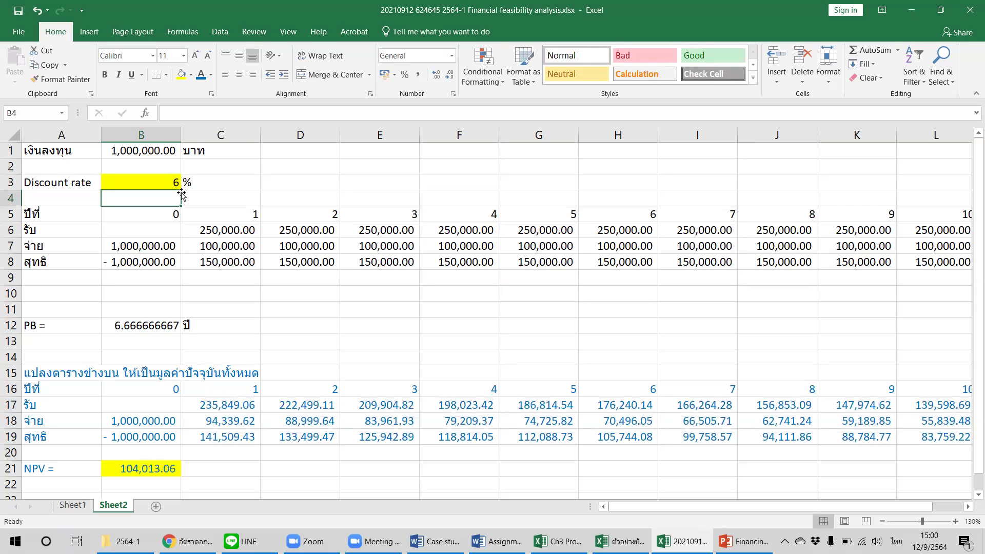
pyautogui.press('Up')
pyautogui.write('7')
pyautogui.press('Return')
pyautogui.press('Up')
pyautogui.write('8')
pyautogui.press('Return')
pyautogui.press('Up')
pyautogui.write('9')
pyautogui.press('Return')
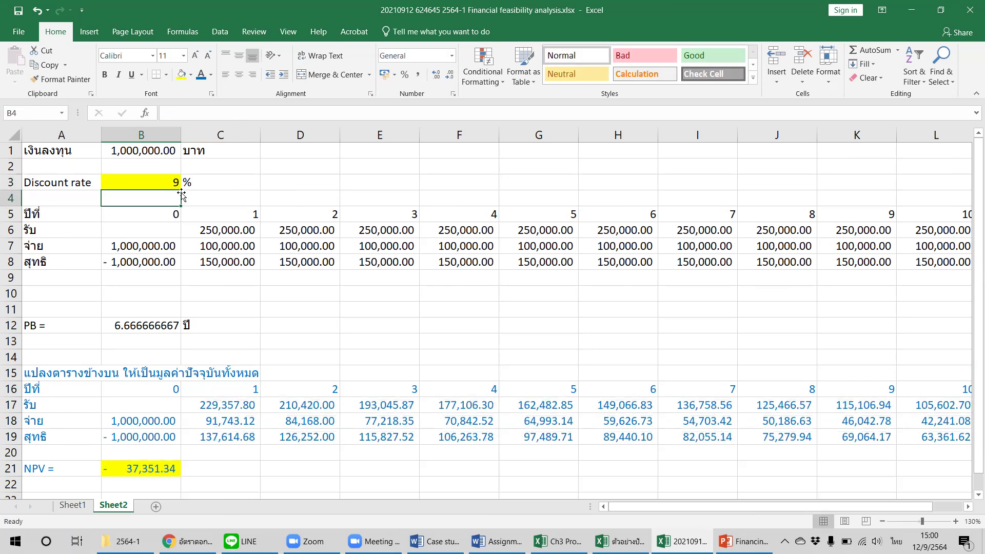
# - Try discount rates of 8.5, 8.4 and 8.2% in cell B3 to narrow in on a zero NPV
pyautogui.press('Up')
pyautogui.write('8.5')
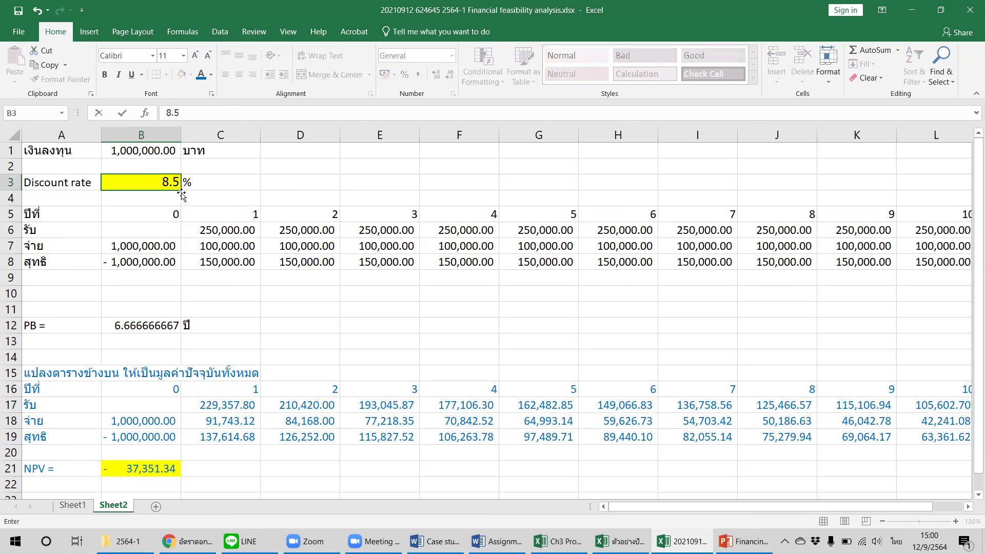
pyautogui.press('Return')
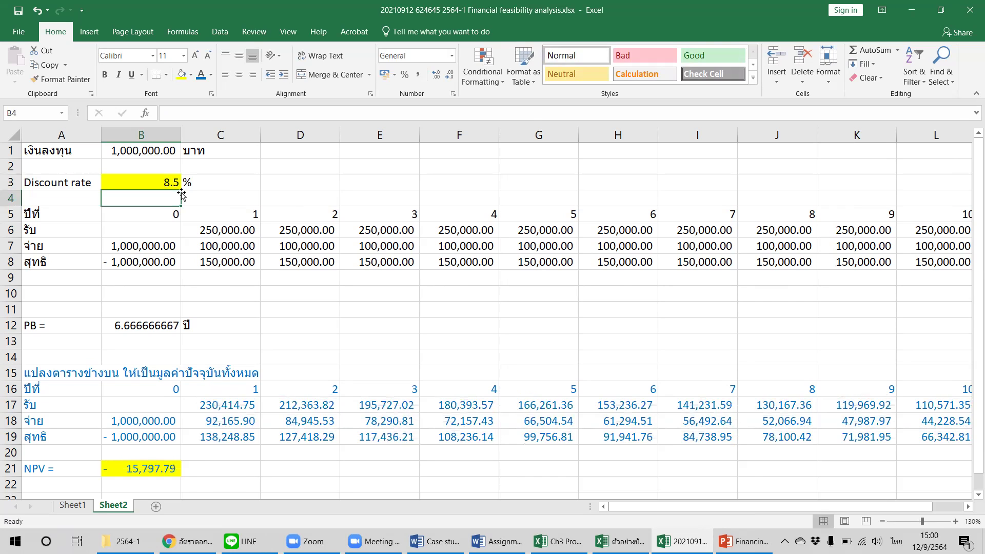
pyautogui.press('Up')
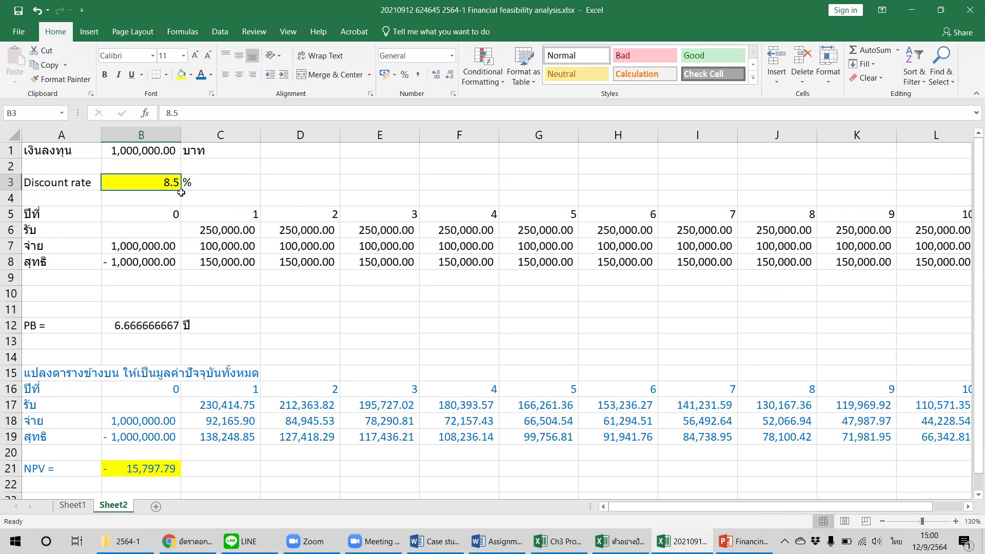
pyautogui.write('8.4')
pyautogui.press('Return')
pyautogui.press('Up')
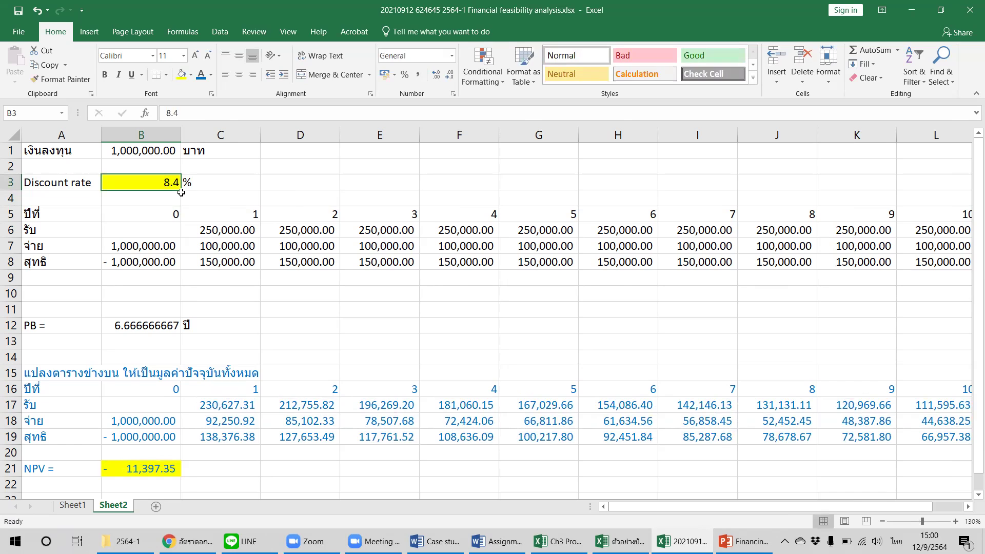
pyautogui.write('8.2')
pyautogui.press('Return')
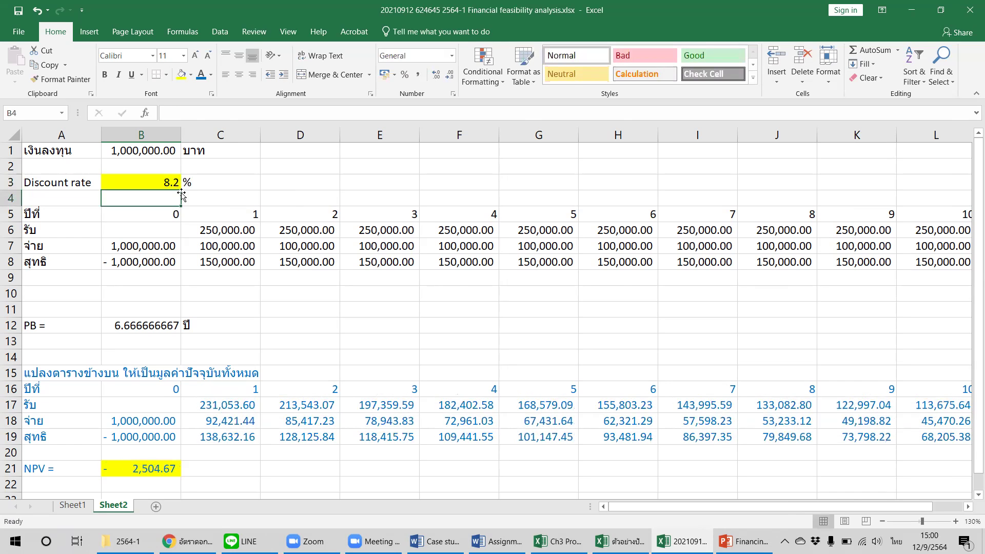
# - Refine the trial discount rate in cell B3 to 8.15% and 8.14%
pyautogui.press('Up')
pyautogui.write('8.15')
pyautogui.press('Return')
pyautogui.press('Up')
pyautogui.write('8.14')
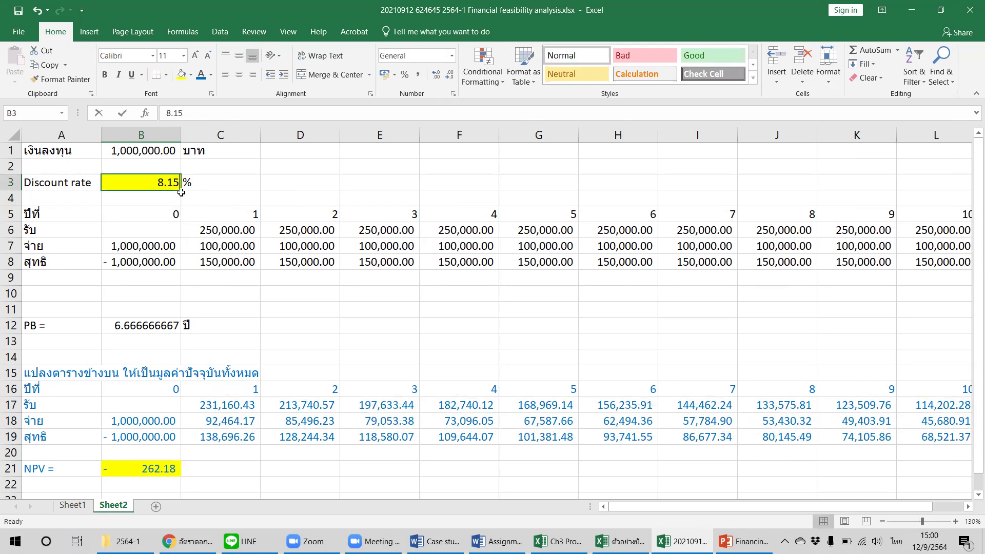
pyautogui.press('Return')
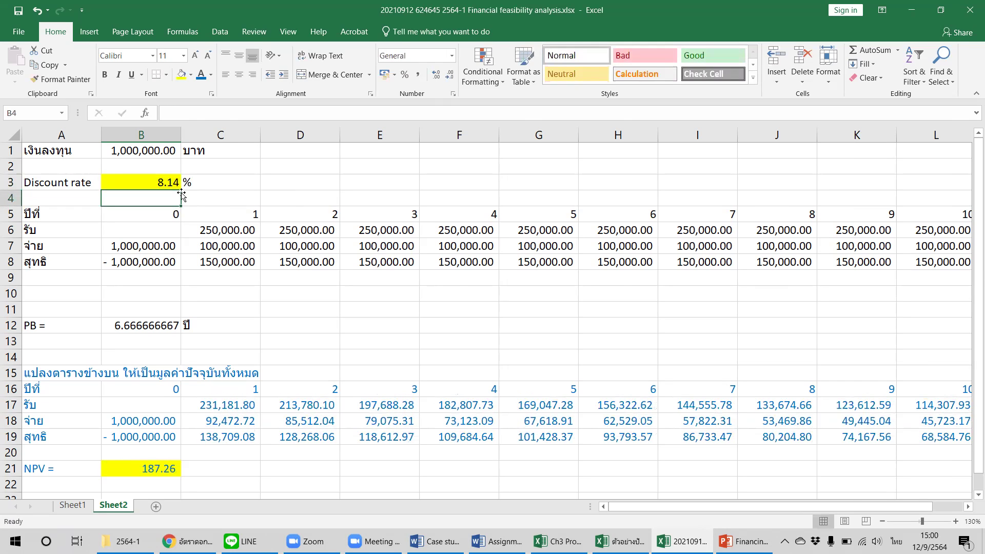
# - Test three-decimal discount rates of 8.145% and 8.144% in cell B3
pyautogui.press('Up')
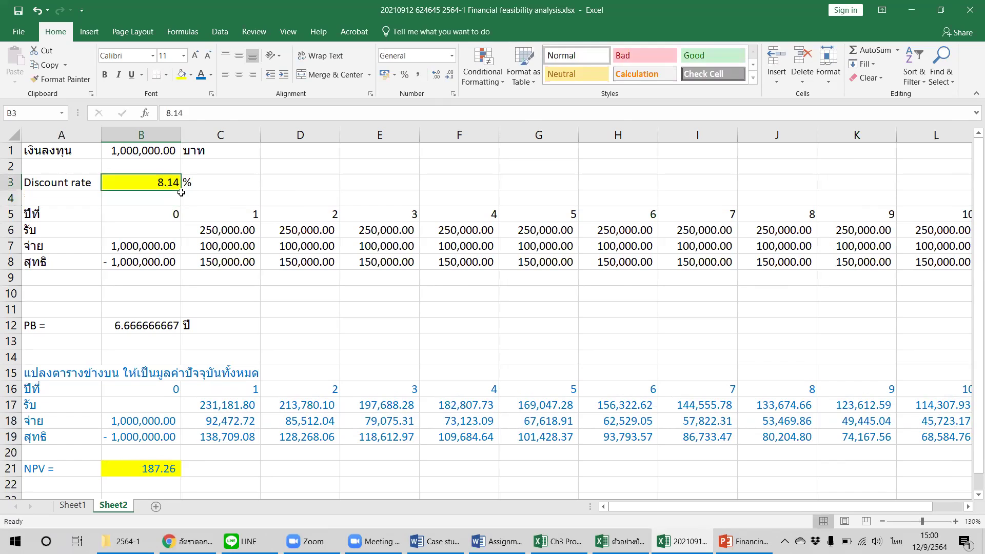
pyautogui.write('8.145')
pyautogui.press('Return')
pyautogui.press('Up')
pyautogui.write('8.144')
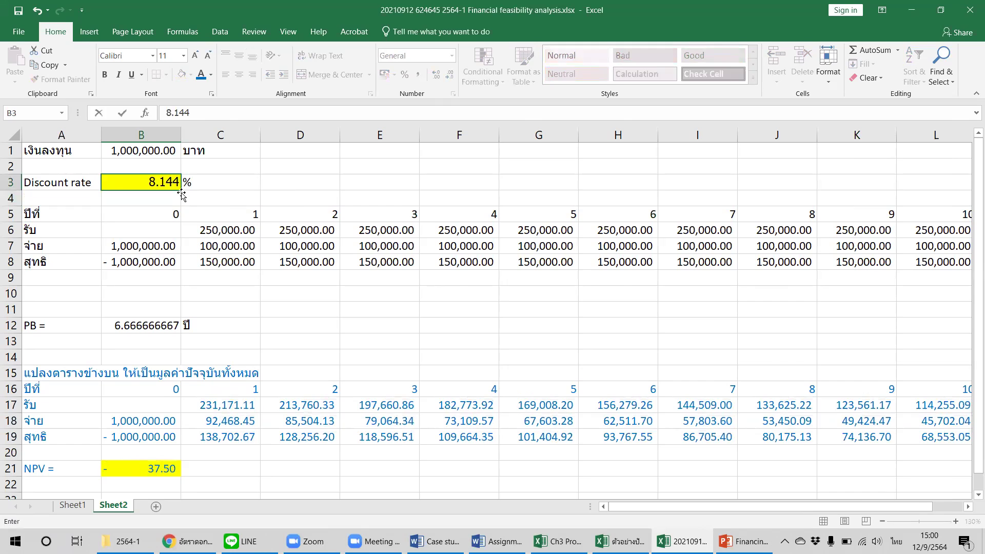
pyautogui.press('Return')
# - Test lower discount rates of 8.1435% and 8.142% in cell B3
pyautogui.press('Up')
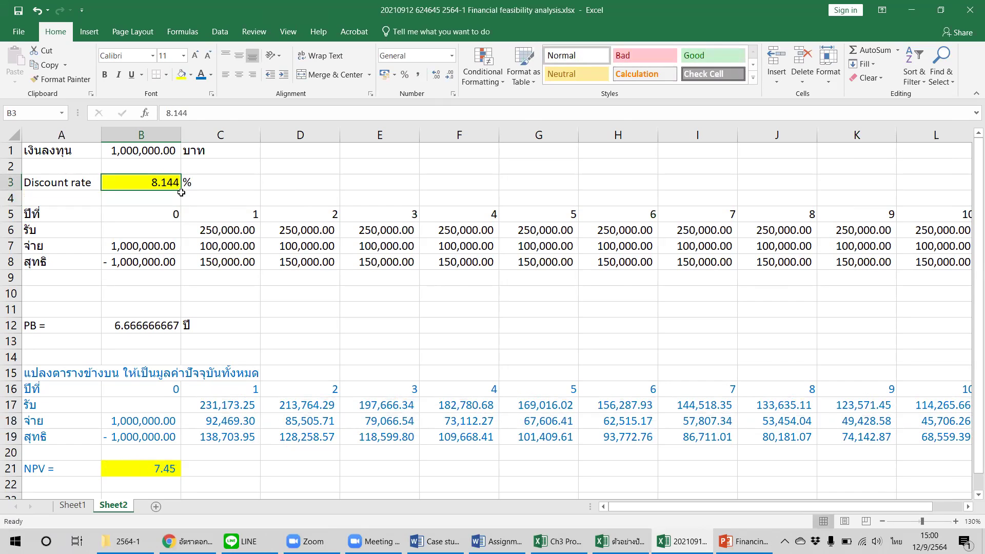
pyautogui.write('8.1')
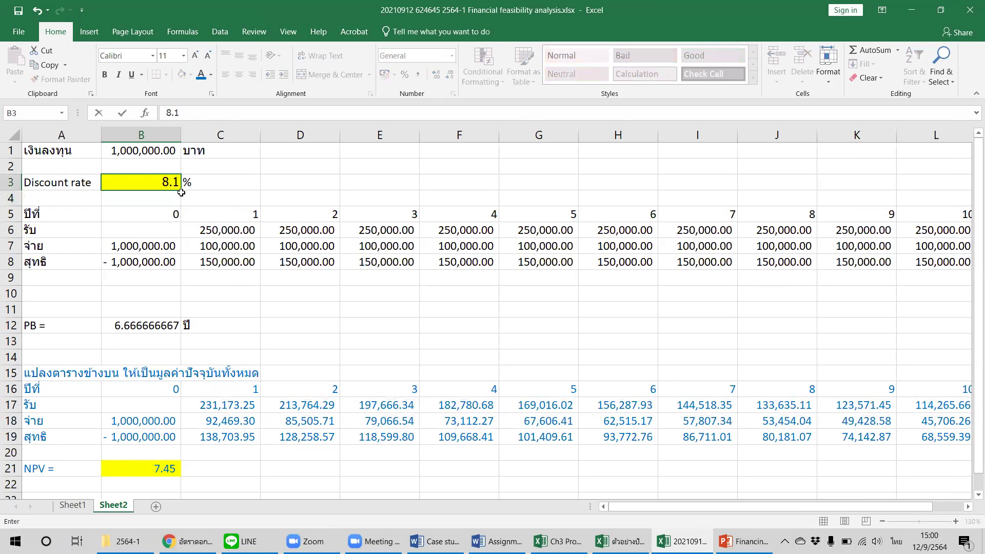
pyautogui.write('435')
pyautogui.press('Return')
pyautogui.press('Up')
pyautogui.write('8.142')
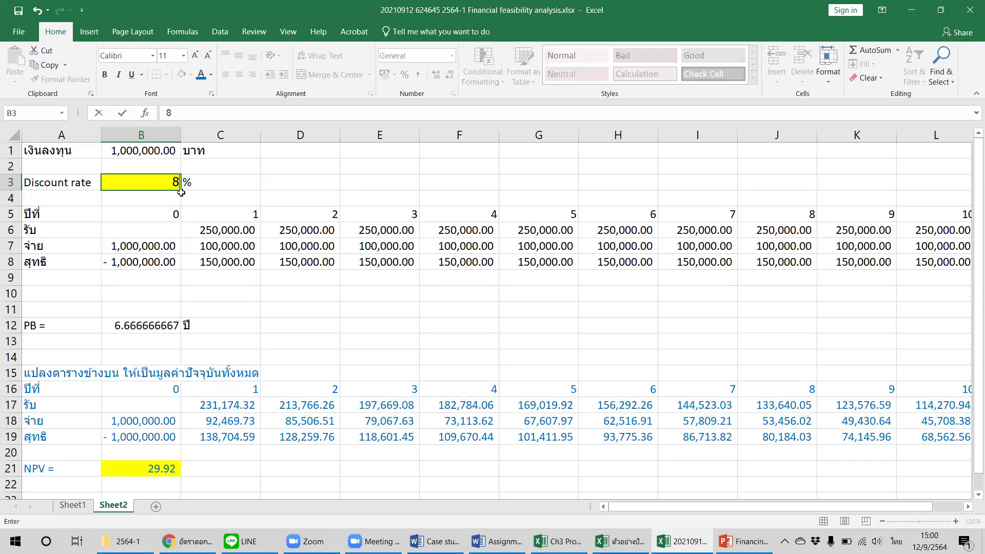
pyautogui.press('Return')
# - Raise the trial discount rate in cell B3 to 8.143% and 8.144%
pyautogui.press('Up')
pyautogui.press('Up')
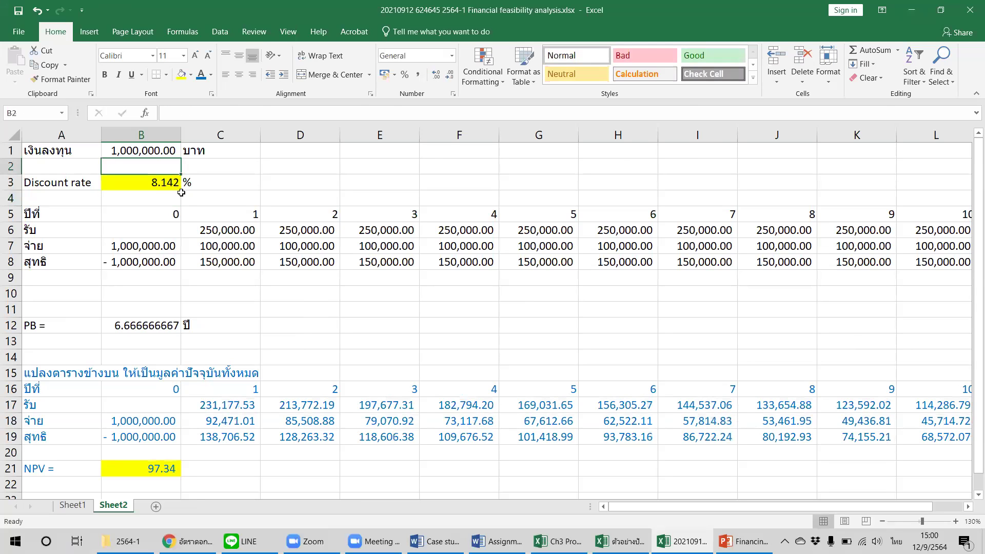
pyautogui.press('Down')
pyautogui.write('8.143')
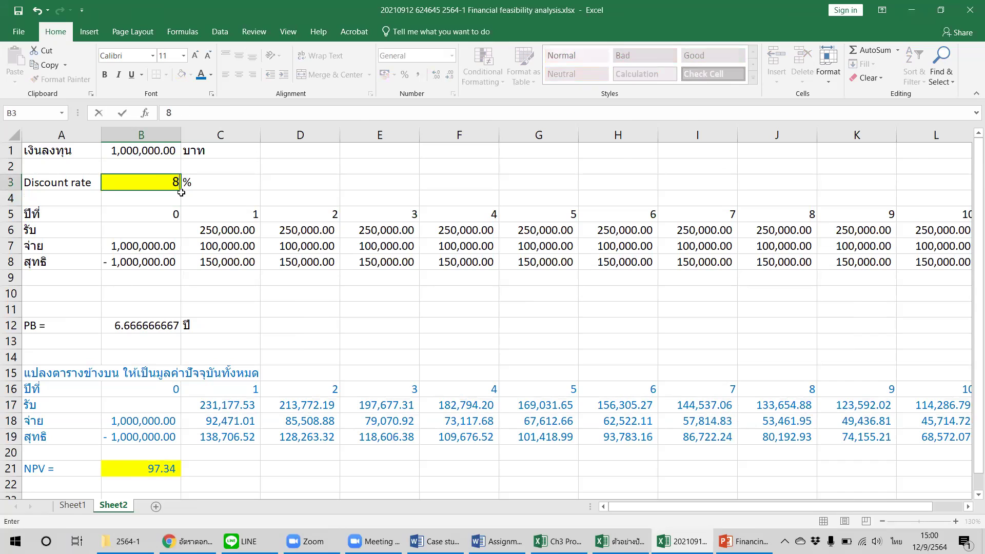
pyautogui.press('Return')
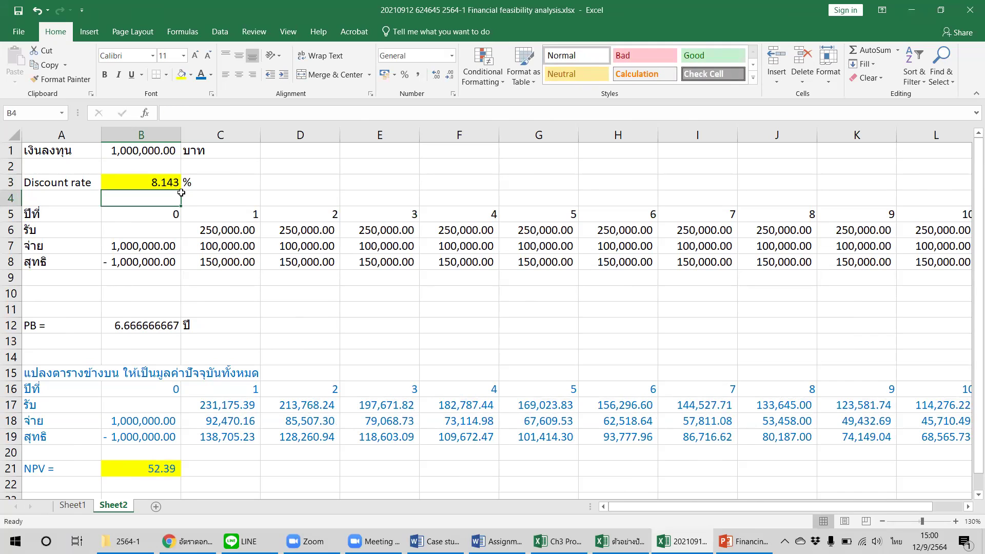
pyautogui.press('Up')
pyautogui.write('8.144')
pyautogui.press('Return')
# - Try four-decimal discount rates of 8.1445% and 8.1442% in cell B3
pyautogui.press('Up')
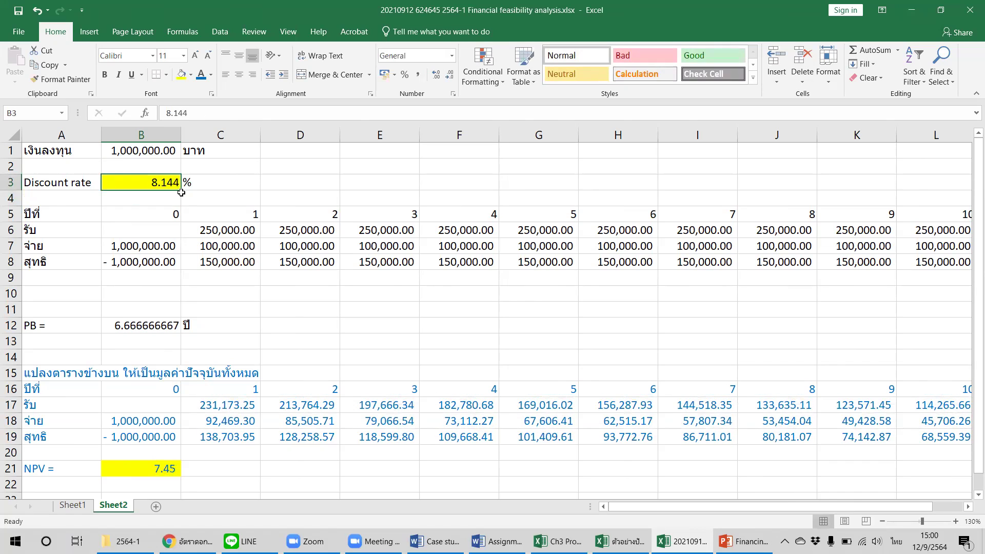
pyautogui.write('8.1445')
pyautogui.press('Return')
pyautogui.press('Up')
pyautogui.write('8.1442')
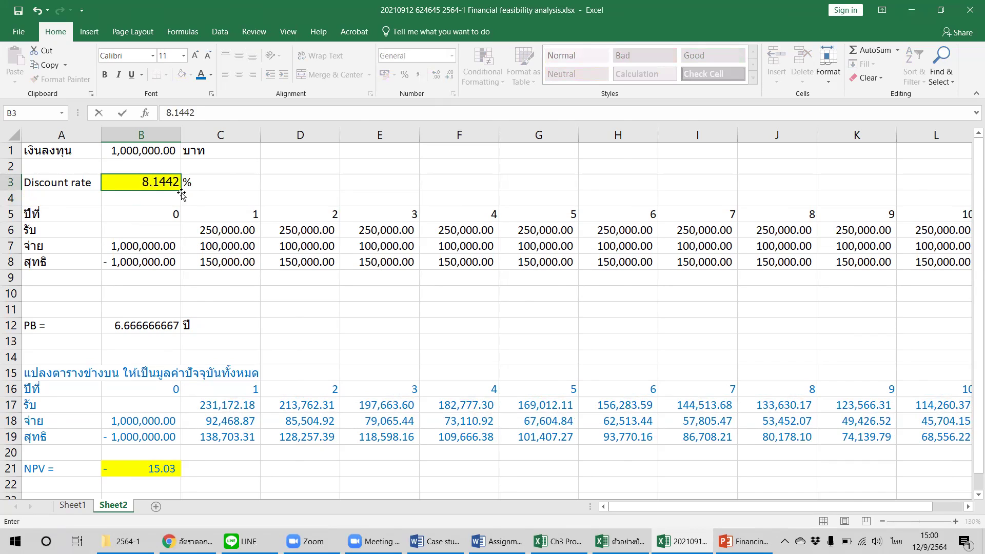
pyautogui.press('Return')
pyautogui.press('Up')
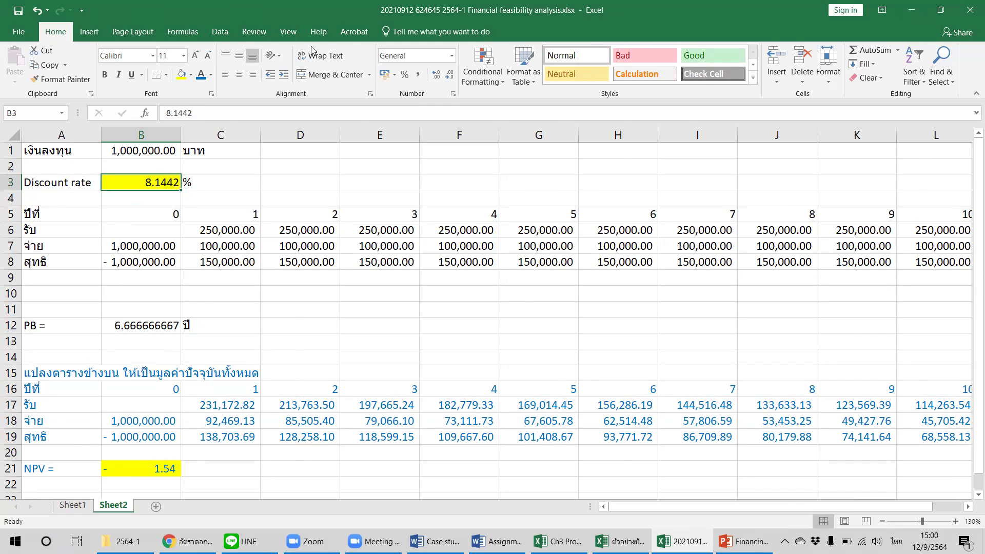
# - Run Goal Seek to set the NPV in B21 to 0 by changing the discount rate in B3, and keep the solution
pyautogui.click(219, 32)
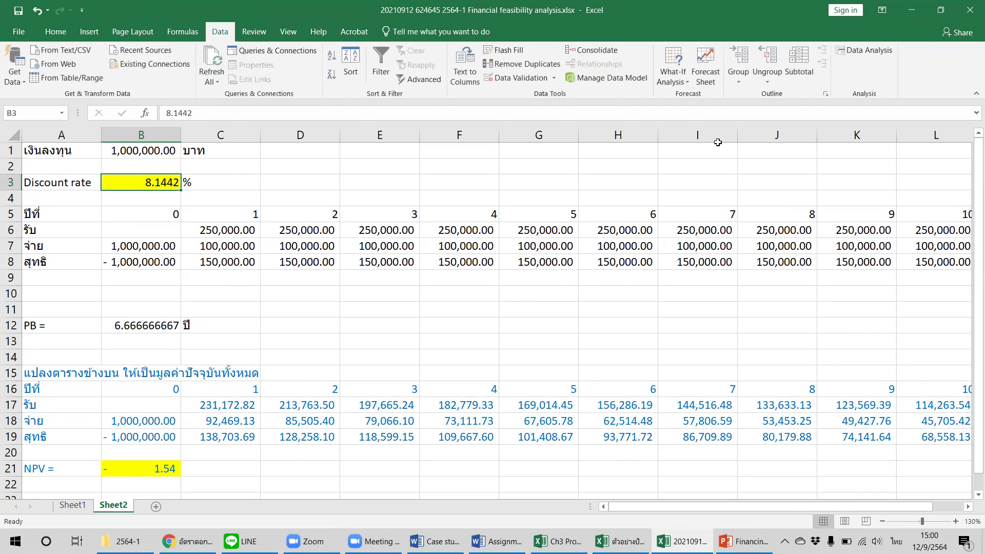
pyautogui.click(676, 82)
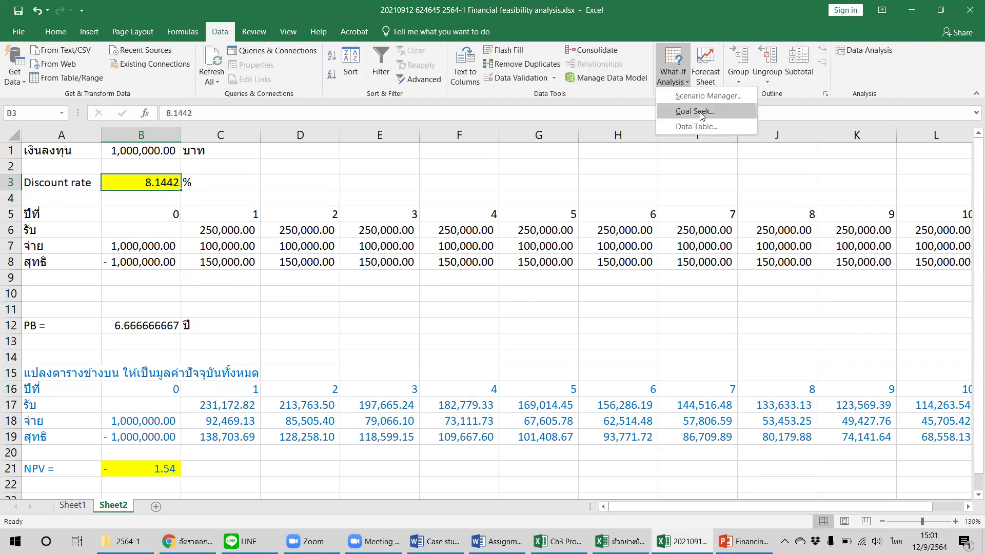
pyautogui.click(700, 111)
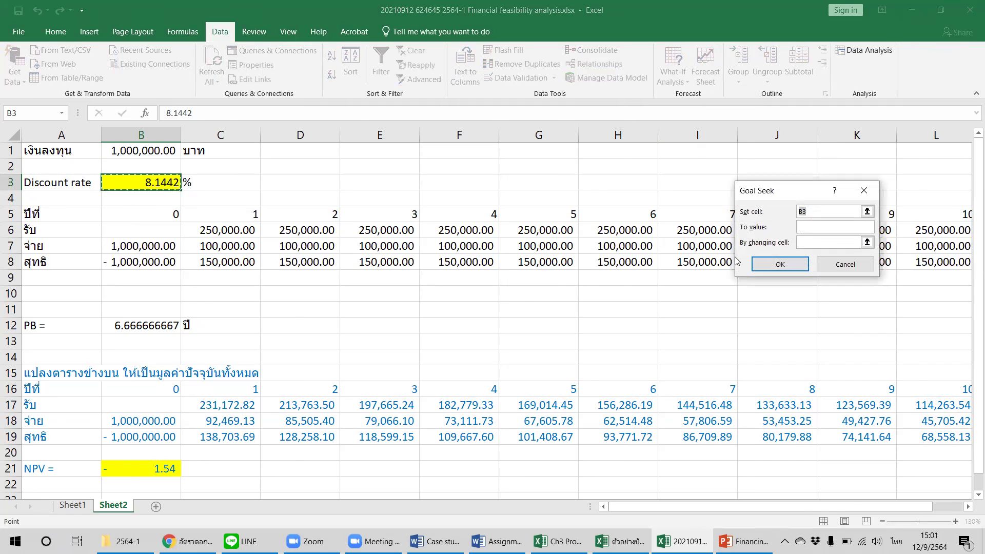
pyautogui.click(154, 470)
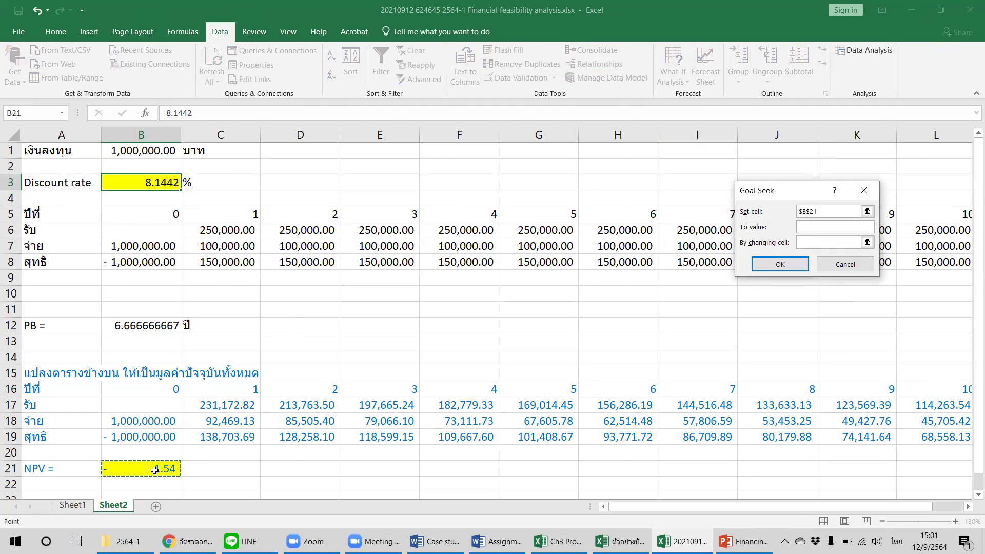
pyautogui.click(830, 228)
pyautogui.write('0')
pyautogui.press('Tab')
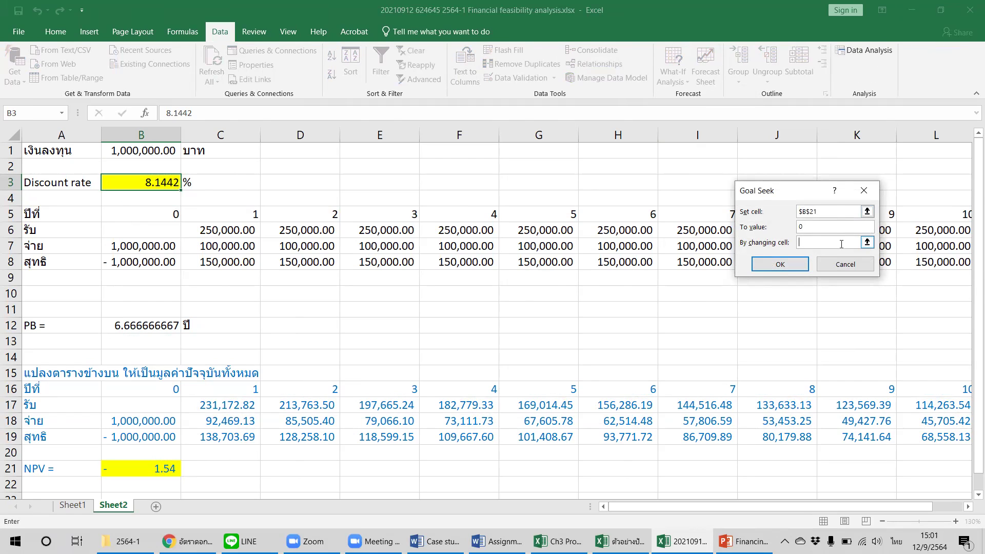
pyautogui.click(136, 185)
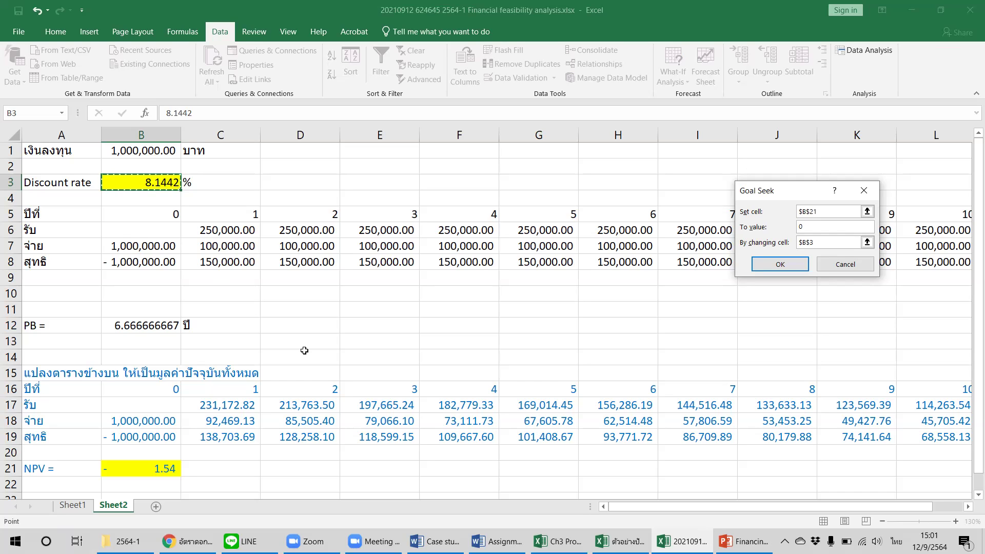
pyautogui.press('Return')
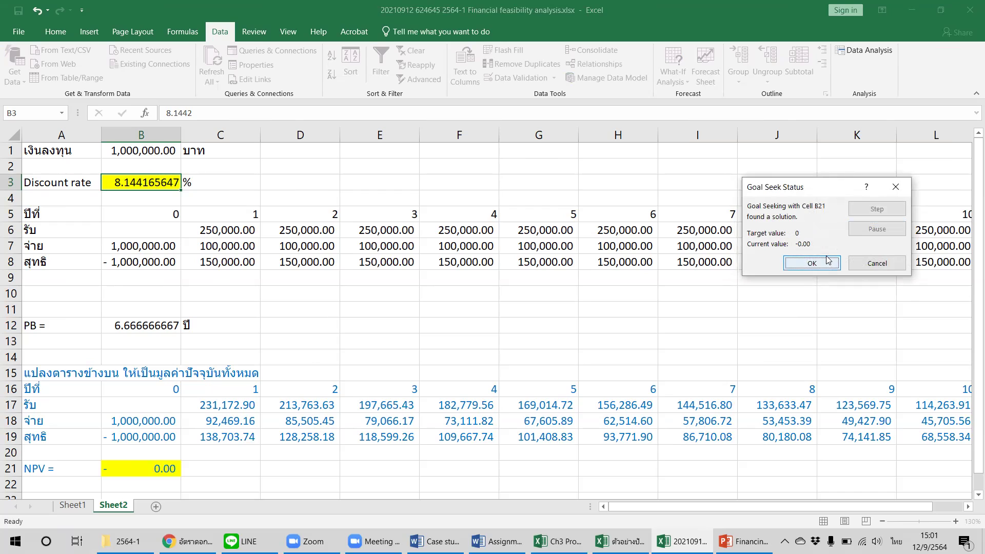
pyautogui.click(824, 262)
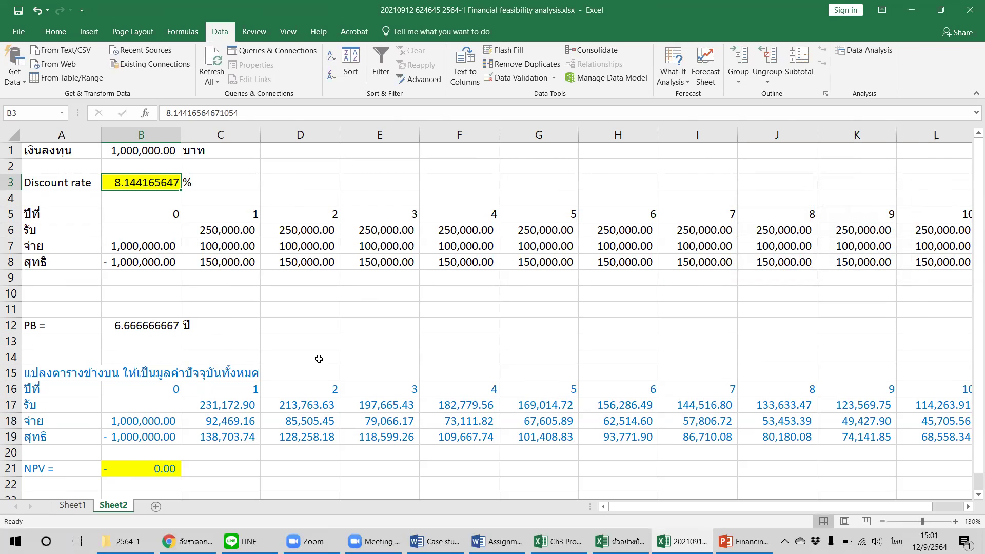
# - Inspect the NPV formula in cell B21 alongside the solved discount rate in cell B3
pyautogui.click(156, 470)
pyautogui.click(139, 182)
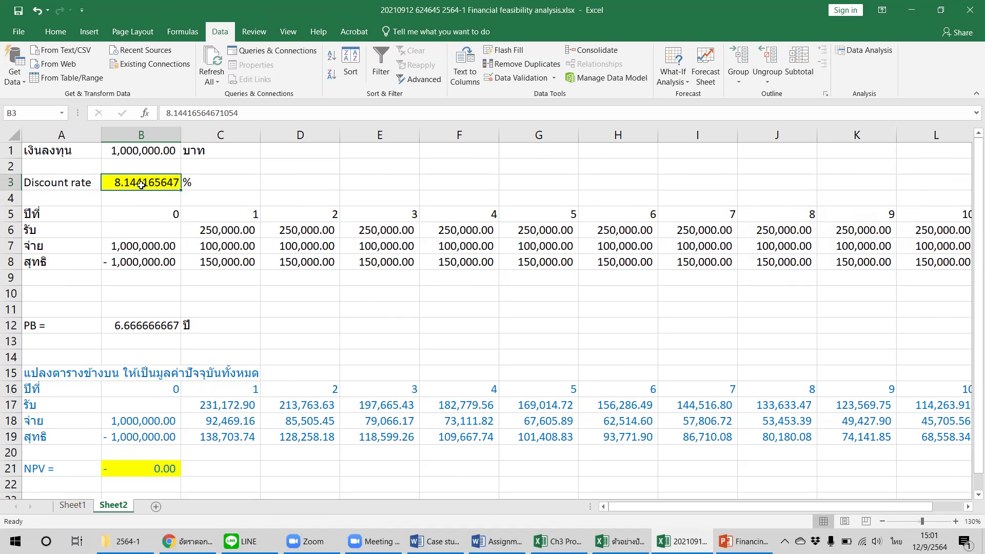
pyautogui.click(149, 469)
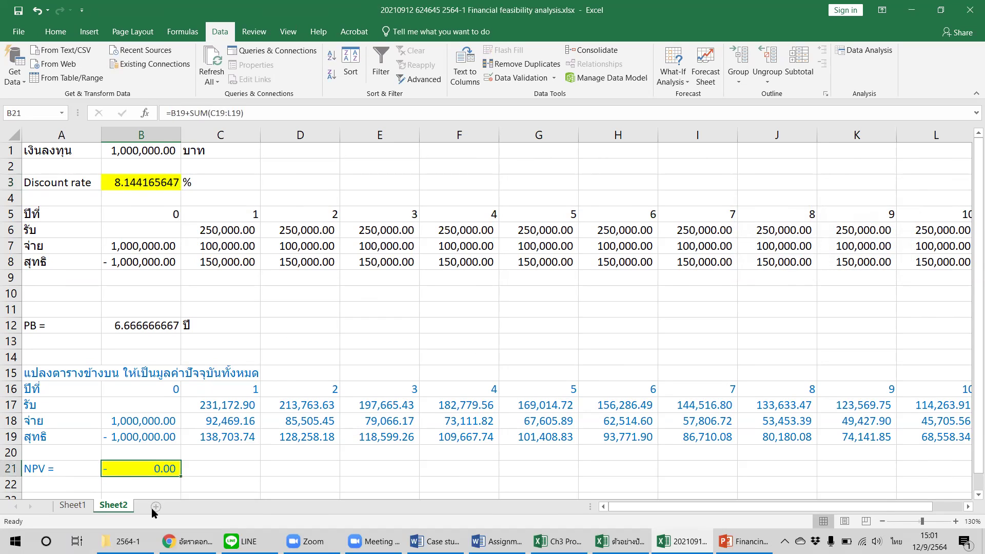
pyautogui.click(152, 183)
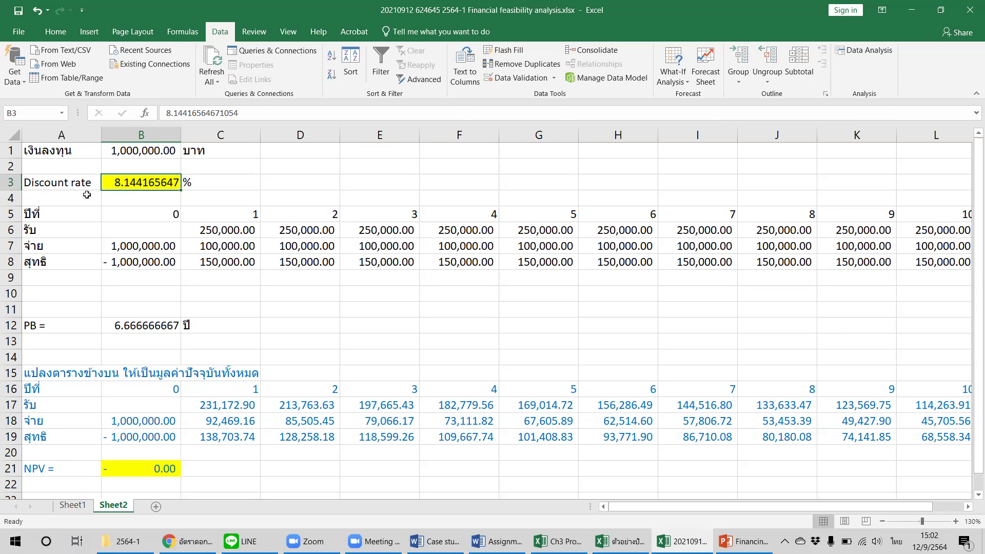
pyautogui.click(161, 470)
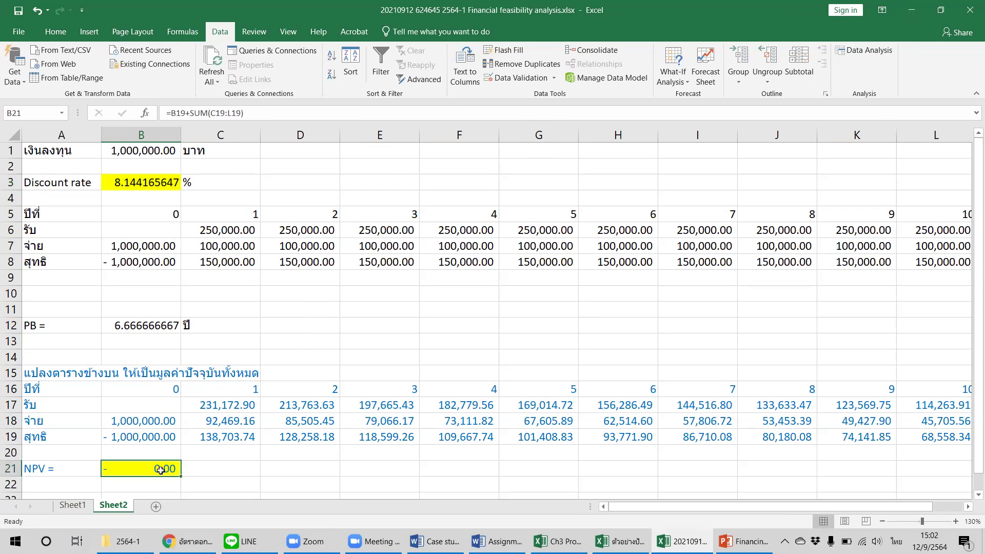